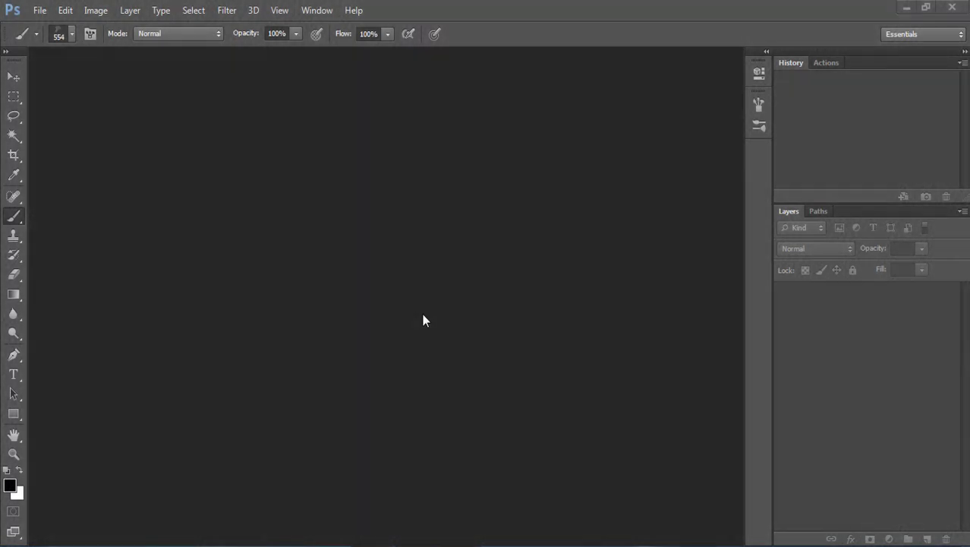
Bring up Photoshop's Open dialog with Ctrl+O.
{"action": "key", "text": "ctrl+o"}
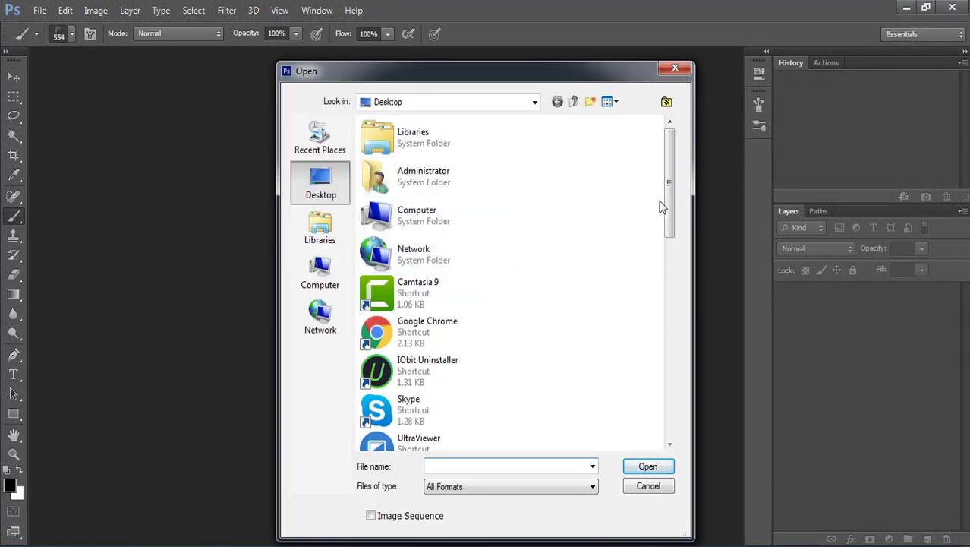
Open girl-1245713_1920.jpg from the watercolor_brushes_by_mcbadshoes folder and select the Move tool.
{"action": "scroll", "coordinate": [662, 227], "scroll_direction": "down", "scroll_amount": 3}
{"action": "scroll", "coordinate": [665, 271], "scroll_direction": "down", "scroll_amount": 3}
{"action": "double_click", "coordinate": [427, 254]}
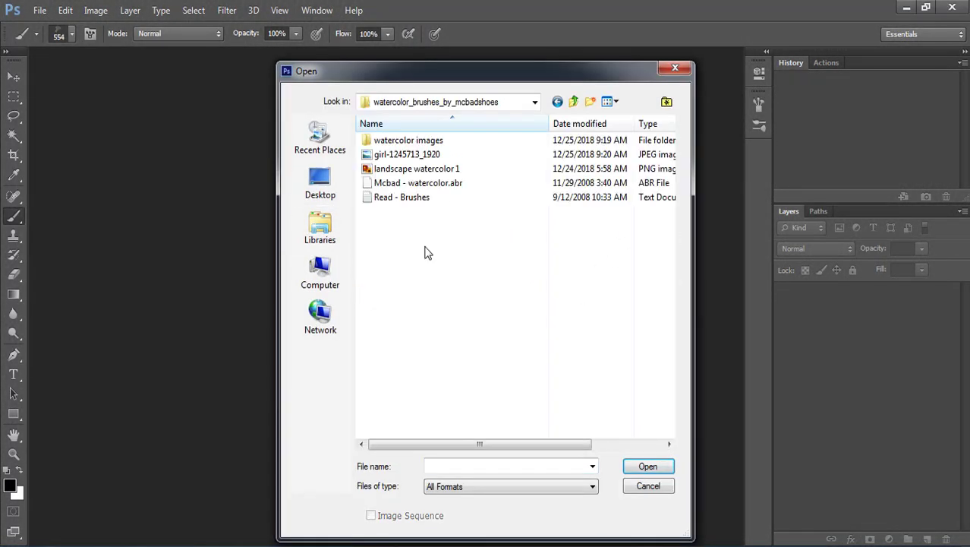
{"action": "double_click", "coordinate": [409, 155]}
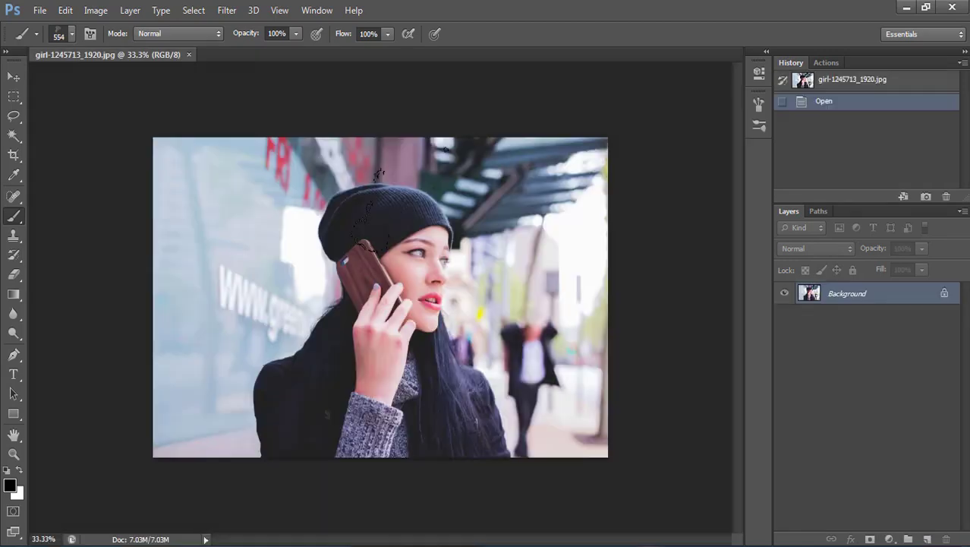
{"action": "scroll", "coordinate": [370, 303], "scroll_direction": "up", "scroll_amount": 2}
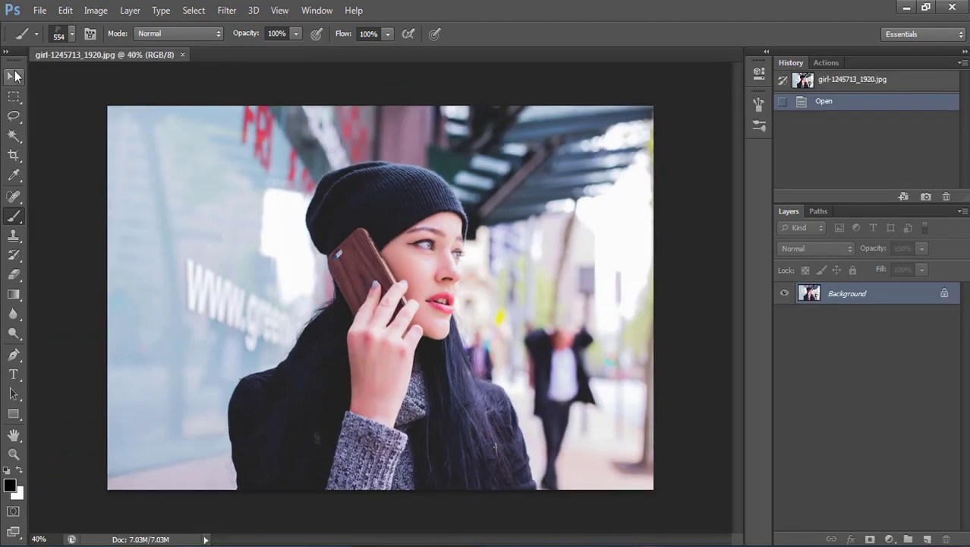
{"action": "left_click", "coordinate": [14, 75]}
{"action": "scroll", "coordinate": [425, 353], "scroll_direction": "up", "scroll_amount": 2}
{"action": "scroll", "coordinate": [479, 374], "scroll_direction": "down", "scroll_amount": 1}
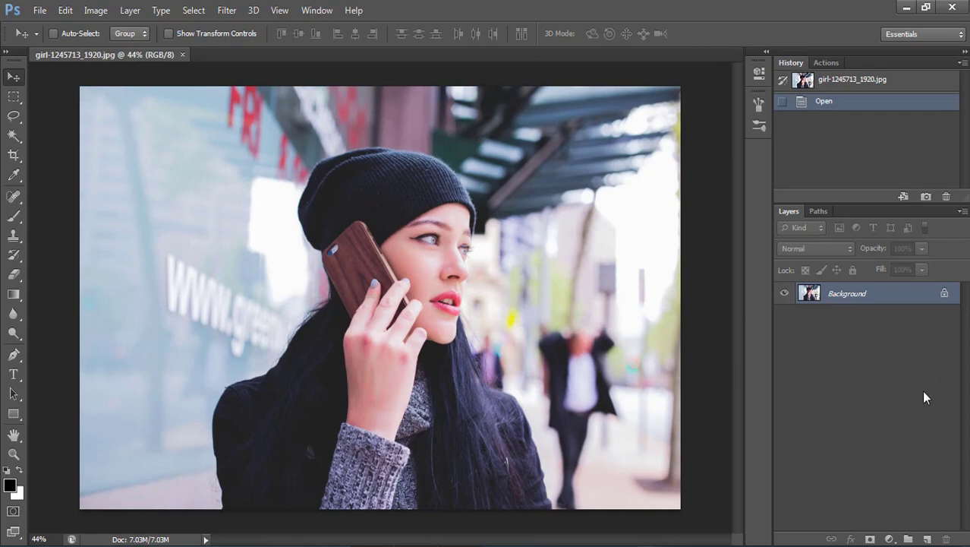
{"action": "scroll", "coordinate": [429, 400], "scroll_direction": "up", "scroll_amount": 1}
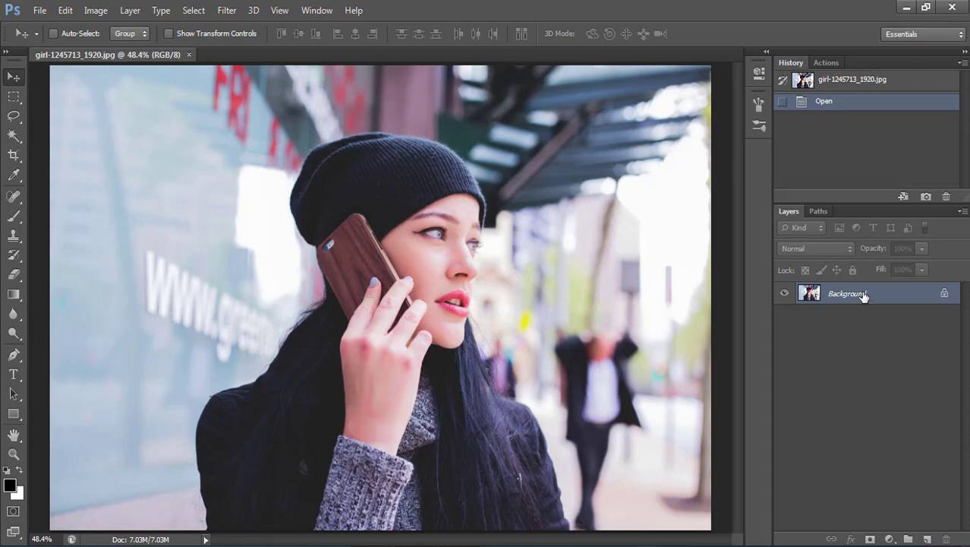
Duplicate the Background onto Layer 1 with Ctrl+J and convert Layer 1 to a Smart Object.
{"action": "key", "text": "ctrl+j"}
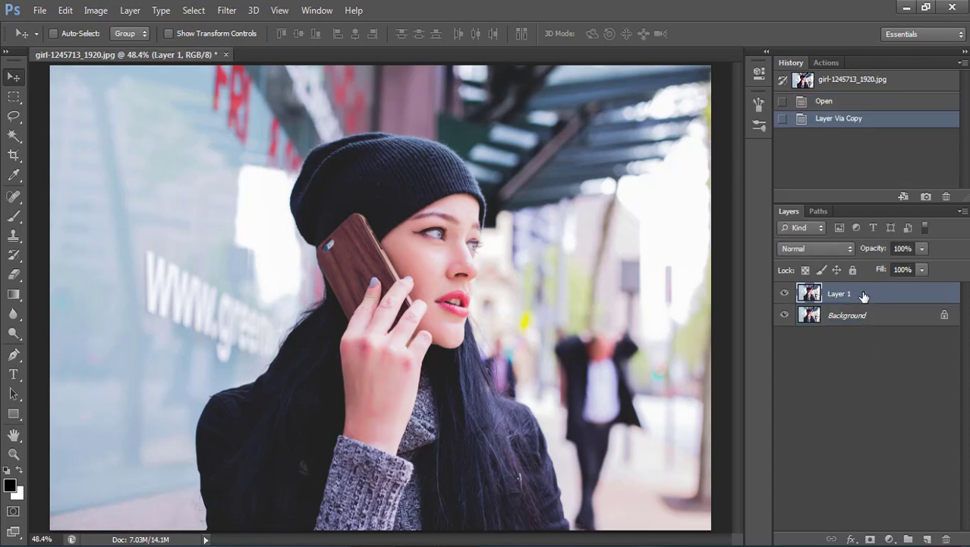
{"action": "right_click", "coordinate": [863, 296]}
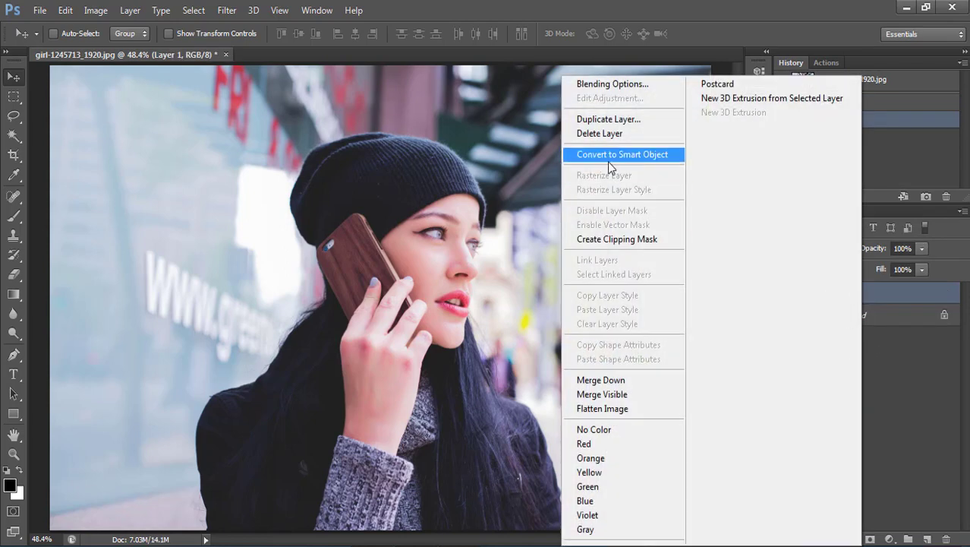
{"action": "left_click", "coordinate": [608, 155]}
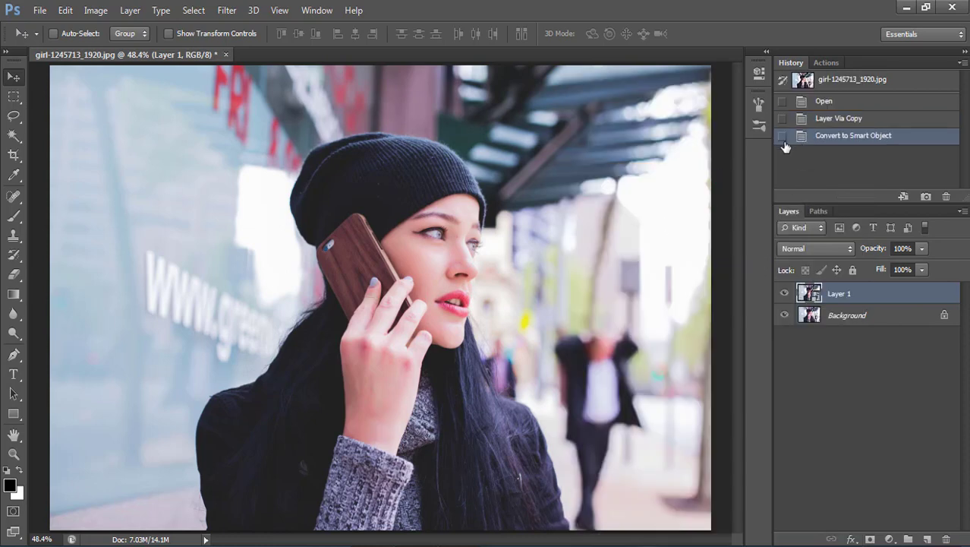
{"action": "scroll", "coordinate": [429, 293], "scroll_direction": "down", "scroll_amount": 1}
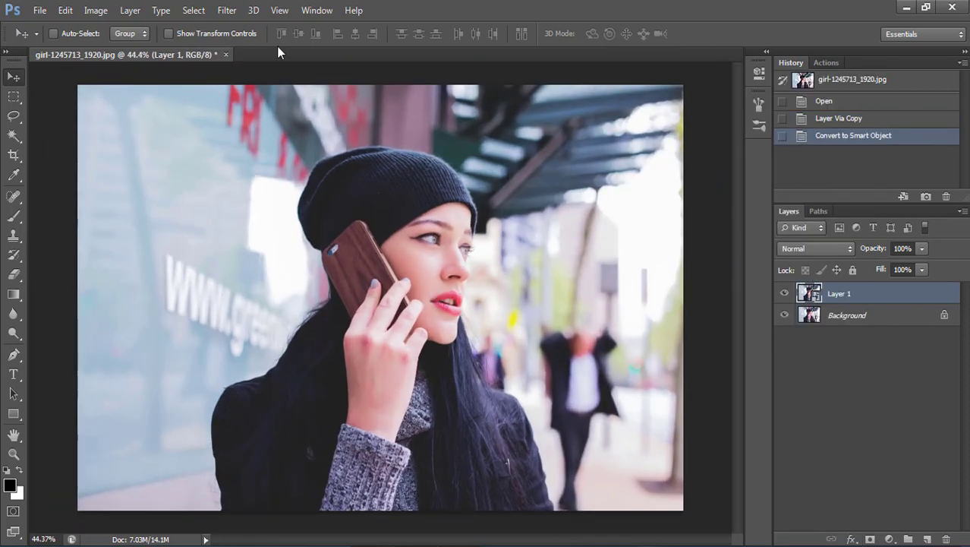
Apply Filter Gallery Dry Brush to Layer 1 with Brush Size 2, Detail 8, Texture 1.
{"action": "left_click", "coordinate": [226, 9]}
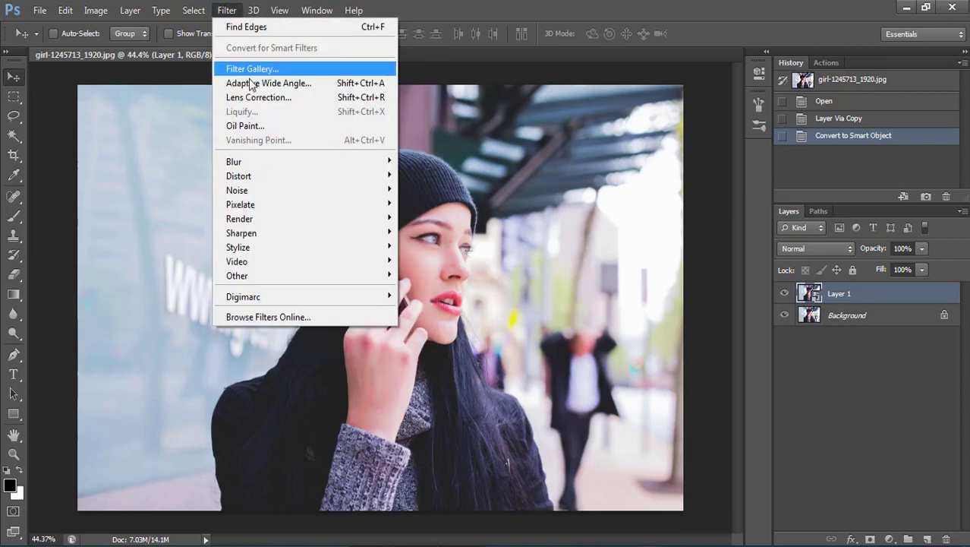
{"action": "left_click", "coordinate": [258, 69]}
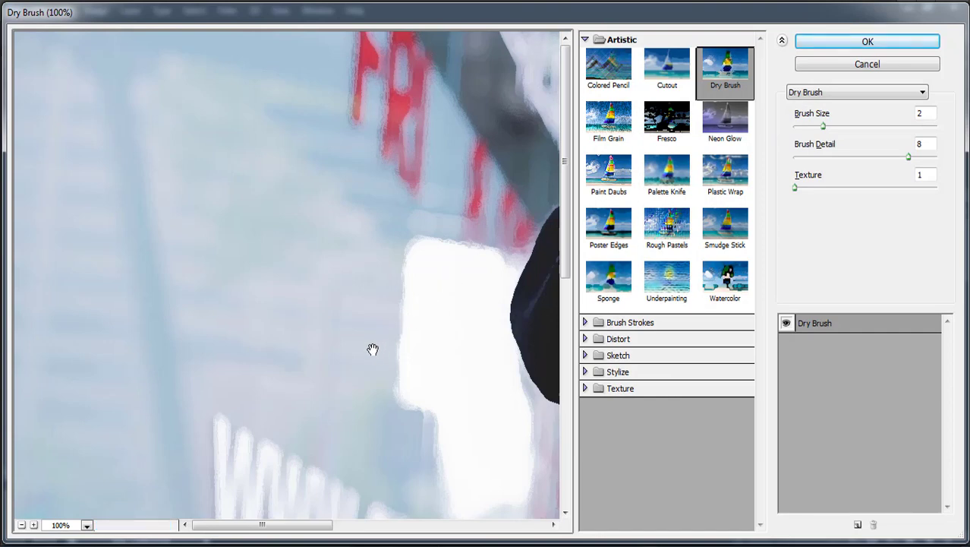
{"action": "left_click_drag", "start_coordinate": [334, 524], "coordinate": [422, 526]}
{"action": "left_click_drag", "start_coordinate": [565, 251], "coordinate": [575, 307]}
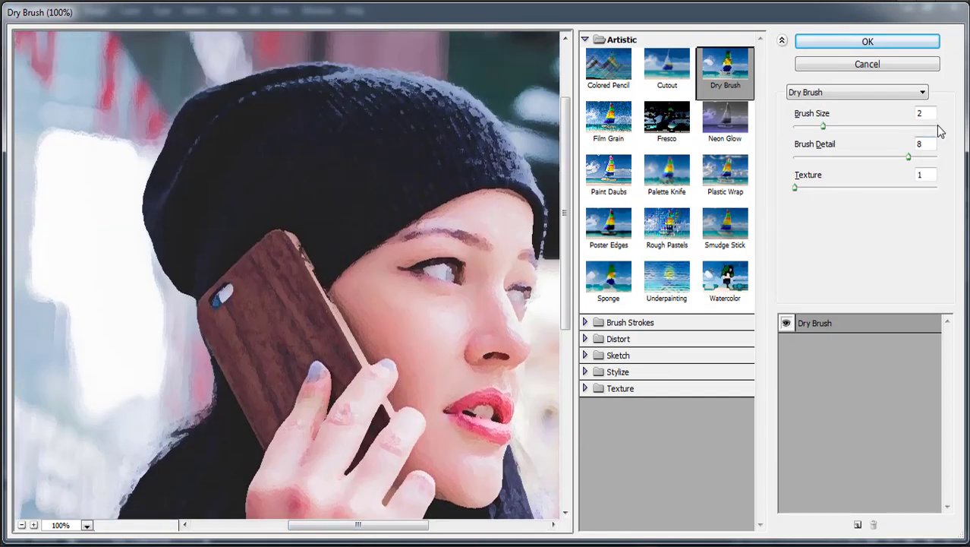
{"action": "left_click", "coordinate": [923, 145]}
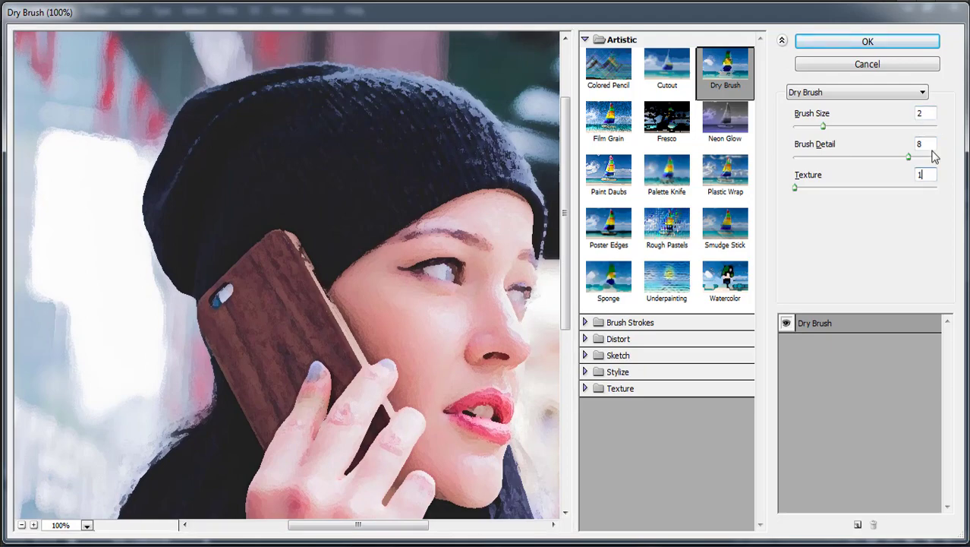
{"action": "left_click", "coordinate": [880, 47]}
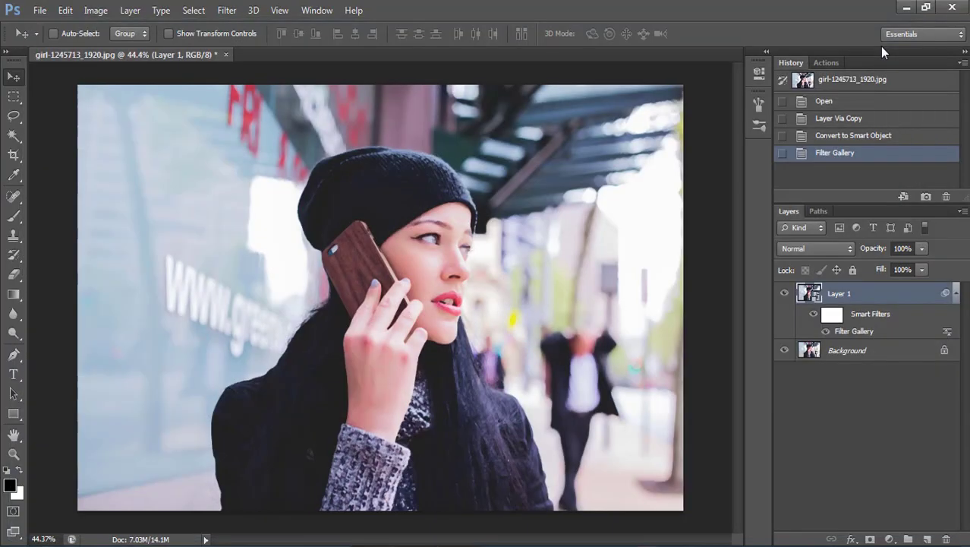
Toggle the Smart Filters visibility off and on to compare before and after.
{"action": "scroll", "coordinate": [548, 234], "scroll_direction": "up", "scroll_amount": 1}
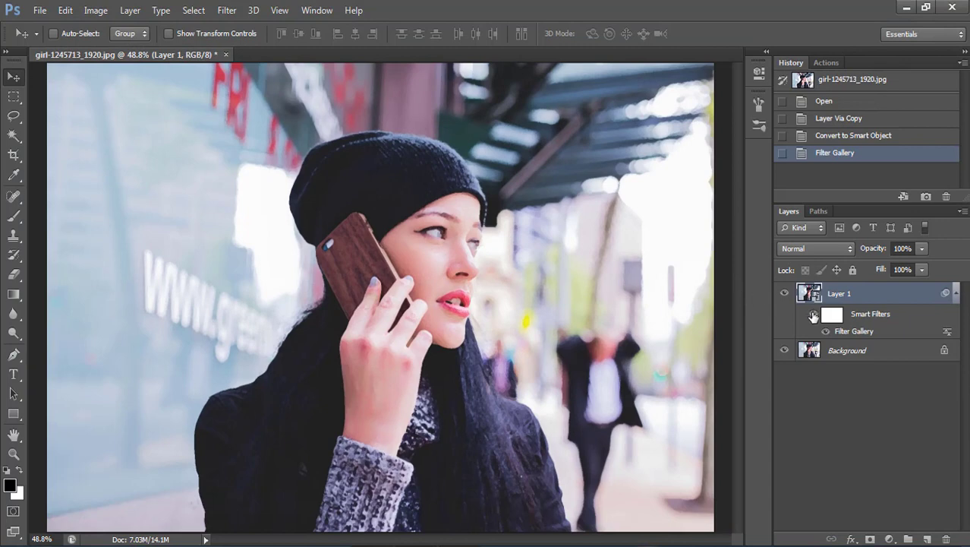
{"action": "left_click", "coordinate": [813, 314]}
{"action": "left_click", "coordinate": [813, 314]}
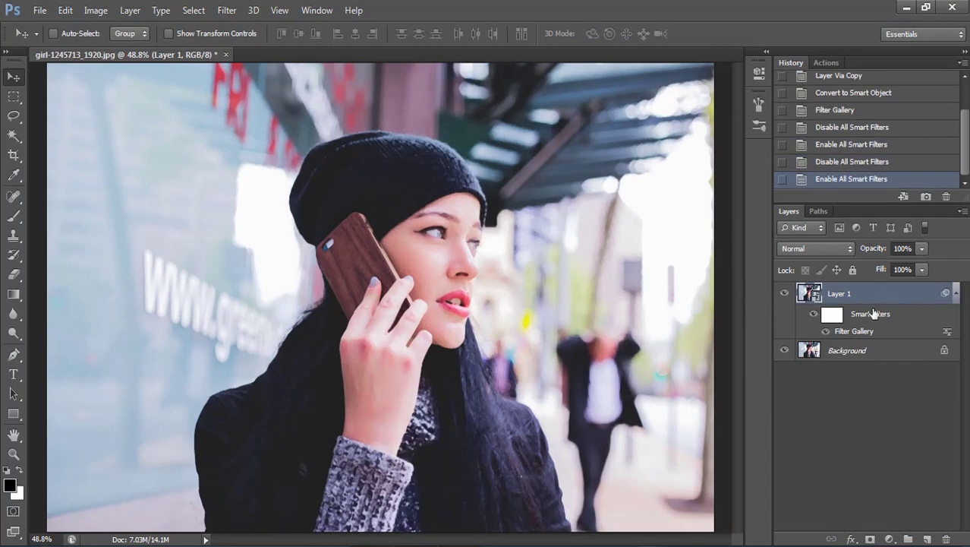
Add a Filter Gallery Cutout smart filter with Levels 8, Edge Simplicity 0, Edge Fidelity 2.
{"action": "left_click", "coordinate": [227, 10]}
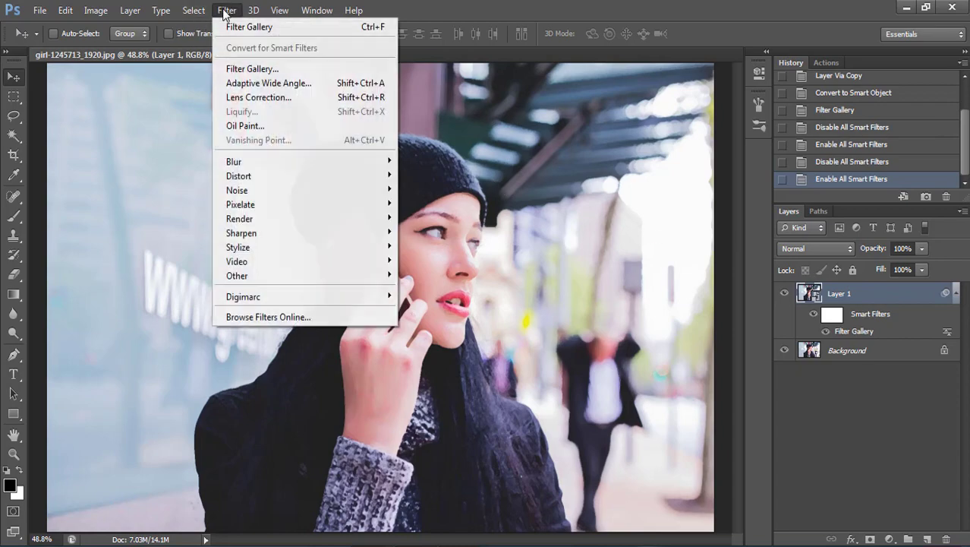
{"action": "left_click", "coordinate": [264, 73]}
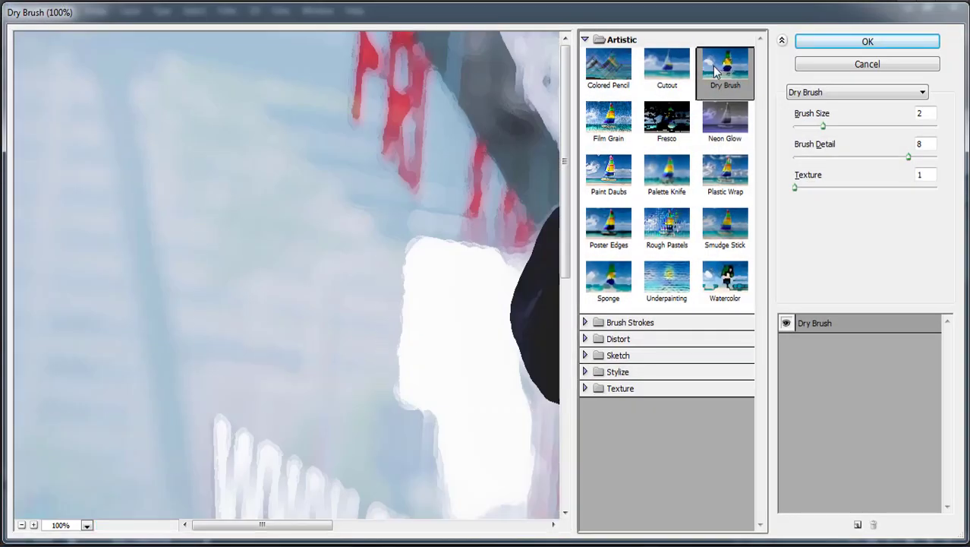
{"action": "left_click", "coordinate": [667, 68]}
{"action": "left_click_drag", "start_coordinate": [490, 123], "coordinate": [469, 251]}
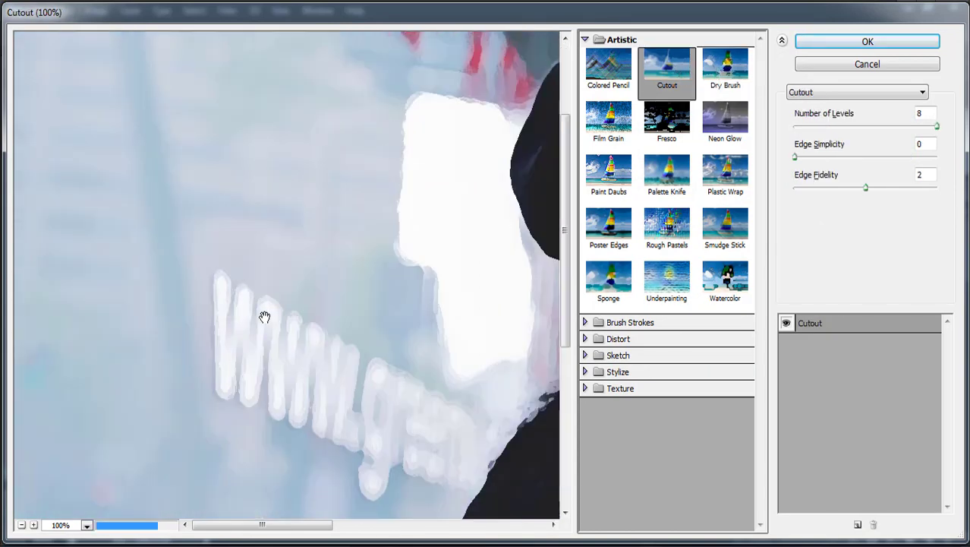
{"action": "left_click_drag", "start_coordinate": [231, 524], "coordinate": [362, 525]}
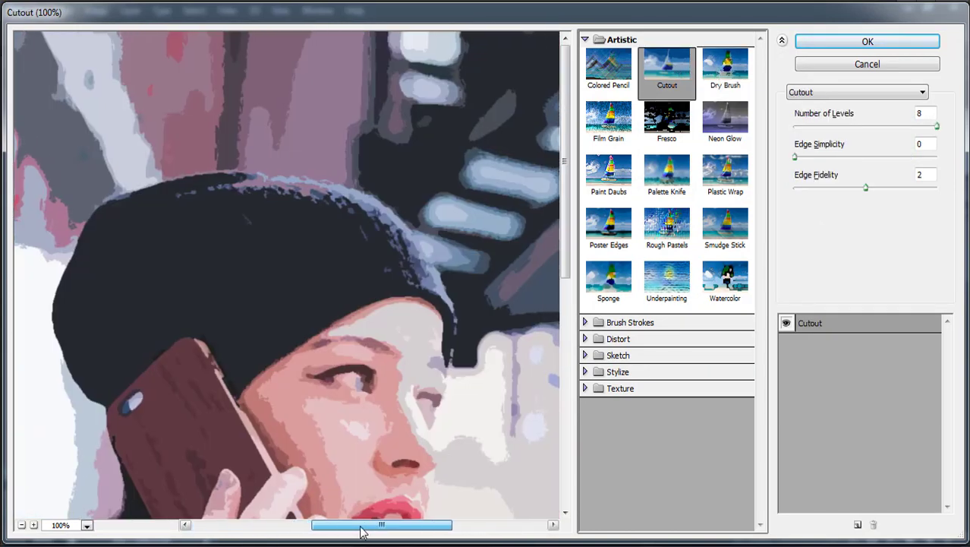
{"action": "left_click", "coordinate": [868, 42]}
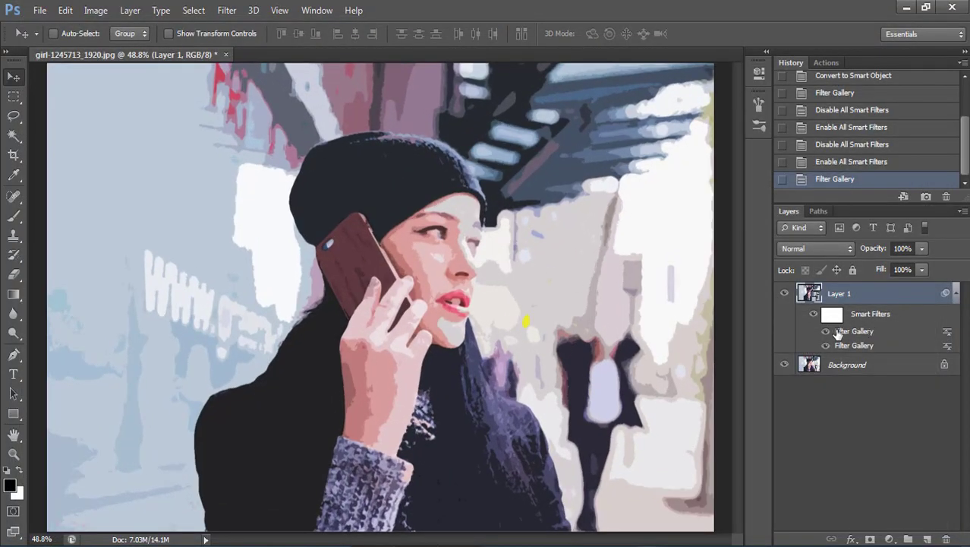
Set the Cutout smart filter's blending mode to Hard Light at 100% opacity.
{"action": "double_click", "coordinate": [947, 331]}
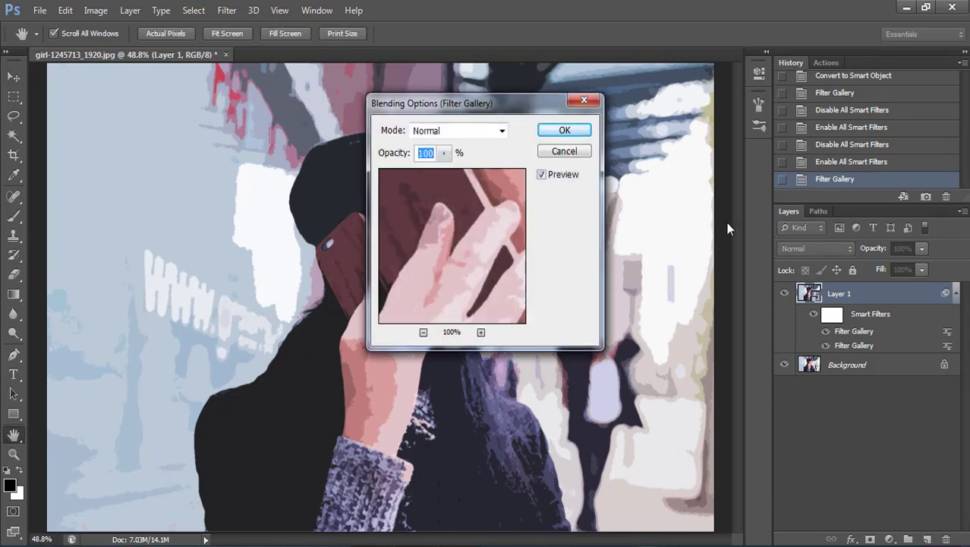
{"action": "left_click_drag", "start_coordinate": [486, 104], "coordinate": [717, 110]}
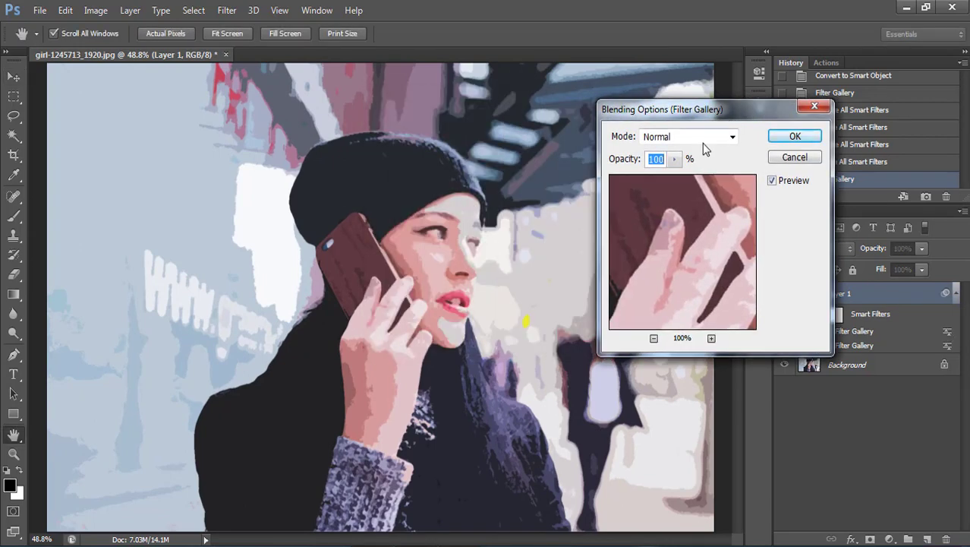
{"action": "left_click", "coordinate": [706, 137]}
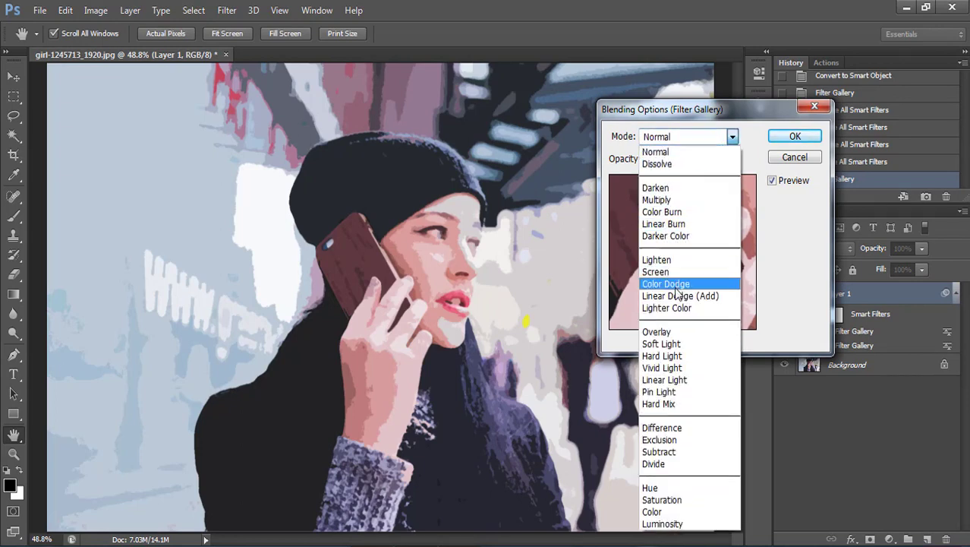
{"action": "left_click", "coordinate": [674, 356]}
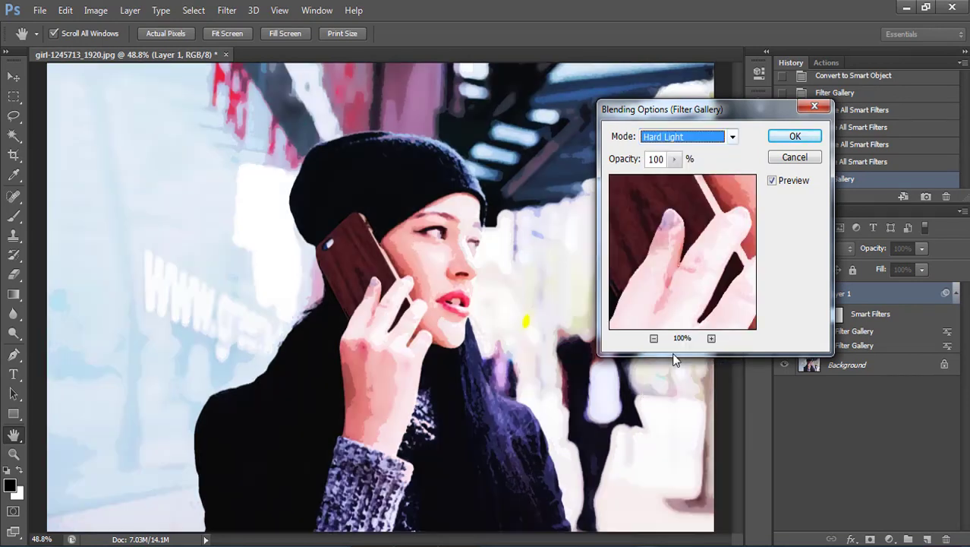
{"action": "left_click", "coordinate": [794, 137]}
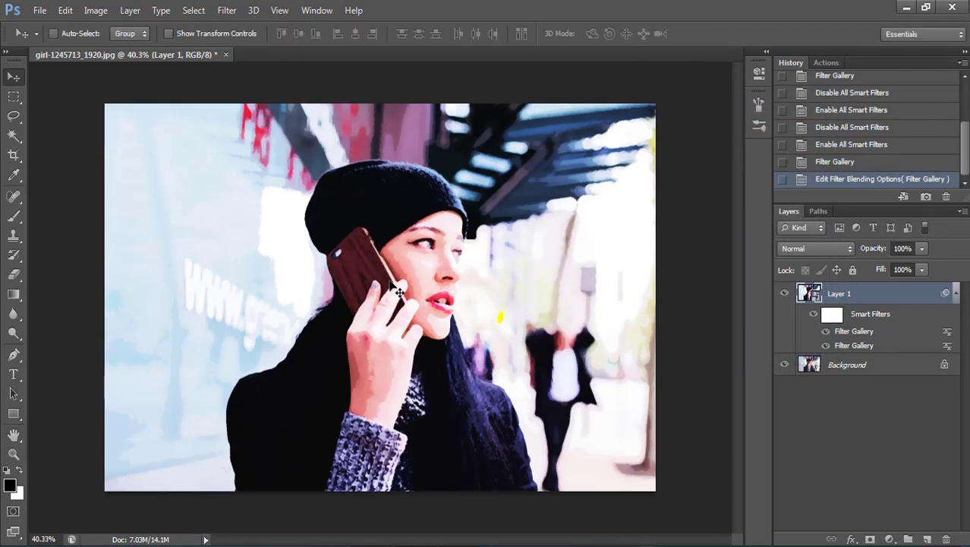
{"action": "scroll", "coordinate": [399, 292], "scroll_direction": "up", "scroll_amount": 1}
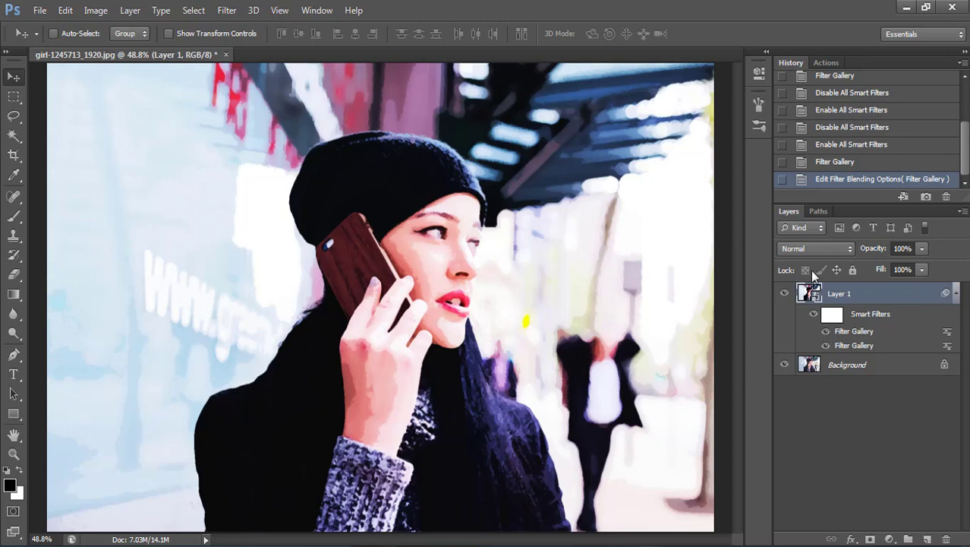
{"action": "left_click", "coordinate": [226, 10]}
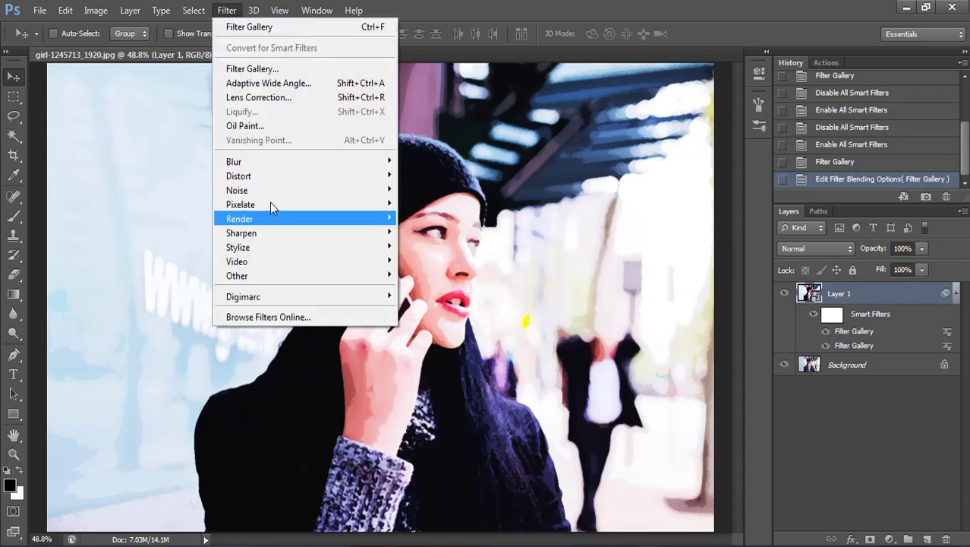
{"action": "mouse_move", "coordinate": [234, 161]}
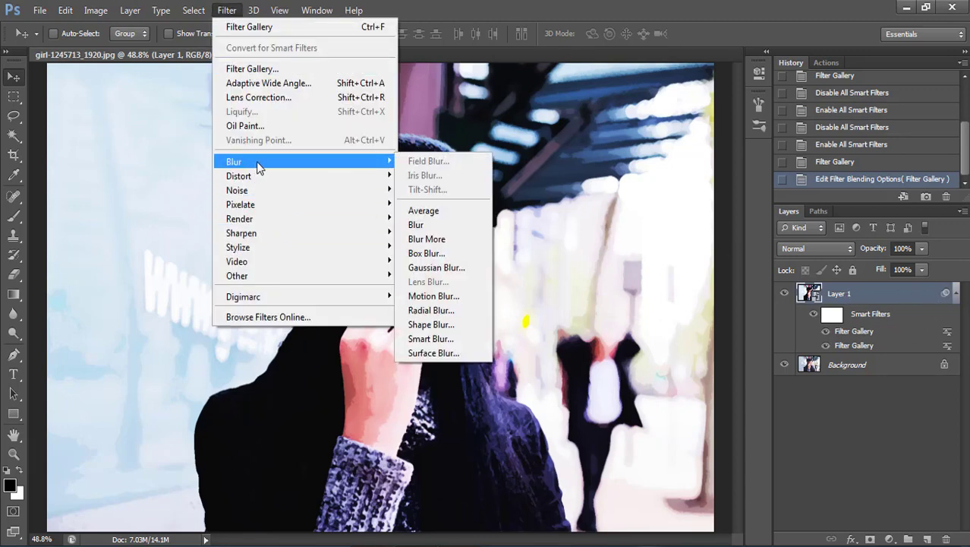
Apply a Smart Blur smart filter with the radius lowered to about 12.1.
{"action": "left_click", "coordinate": [458, 340]}
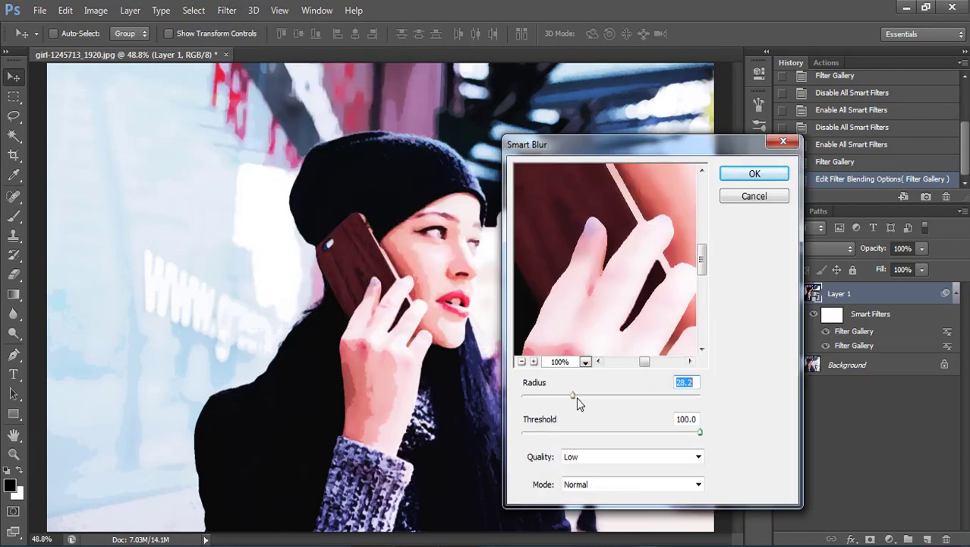
{"action": "left_click_drag", "start_coordinate": [576, 403], "coordinate": [546, 401]}
{"action": "left_click", "coordinate": [754, 174]}
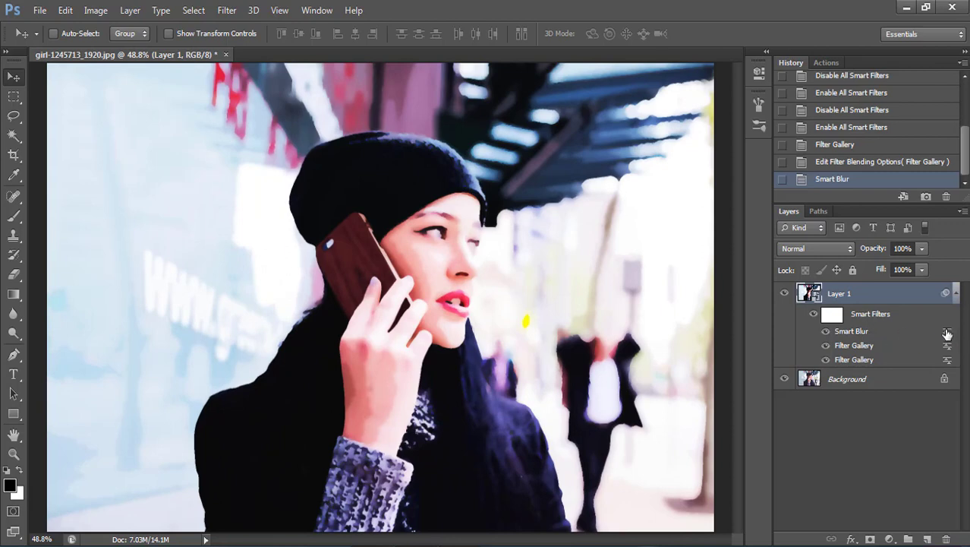
Set the Smart Blur filter's blending mode to Multiply.
{"action": "double_click", "coordinate": [948, 334]}
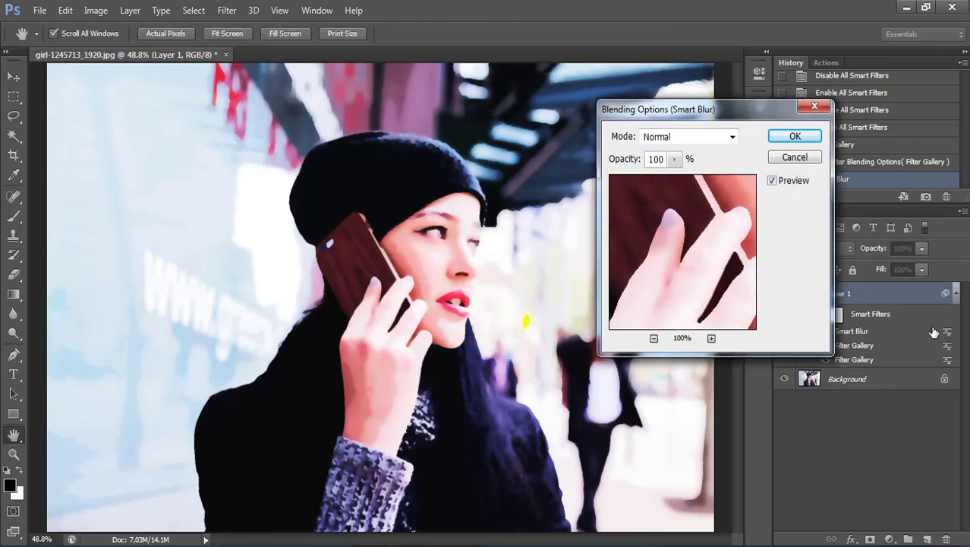
{"action": "left_click", "coordinate": [733, 137]}
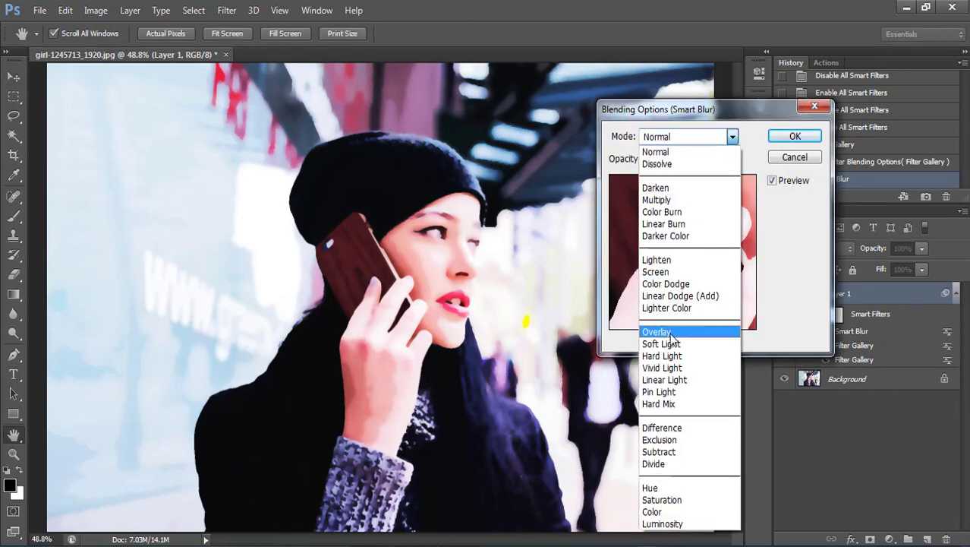
{"action": "left_click", "coordinate": [669, 203]}
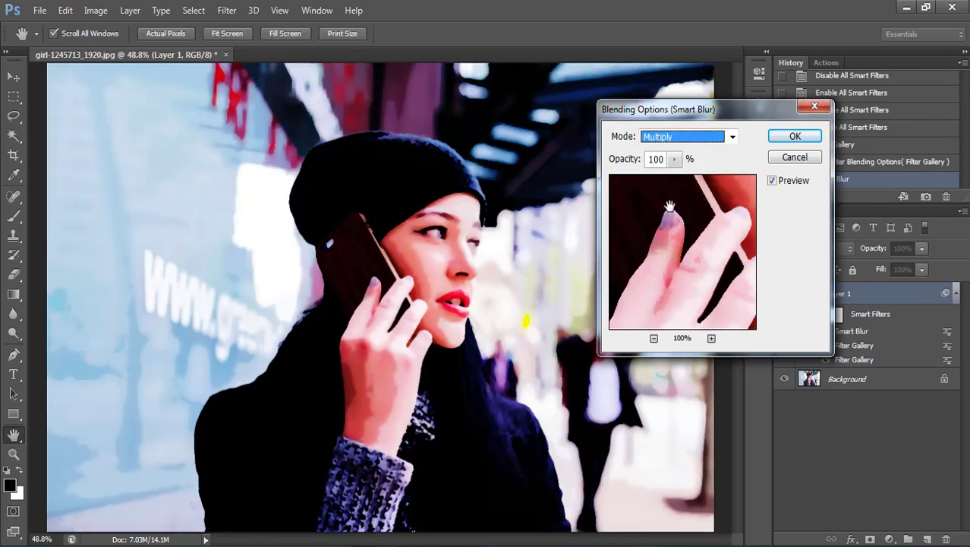
{"action": "left_click", "coordinate": [795, 136]}
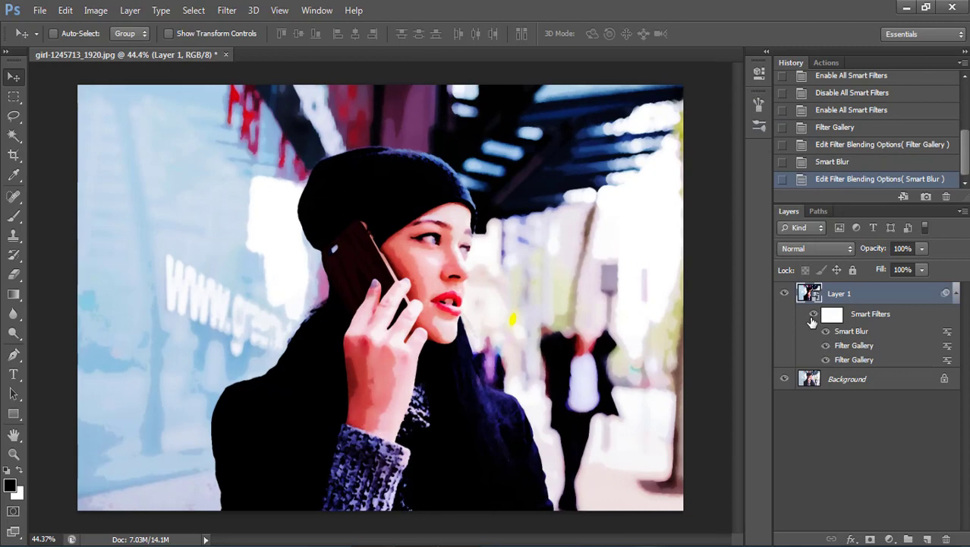
Toggle the Smart Filters visibility to compare with the original photo.
{"action": "left_click", "coordinate": [813, 314]}
{"action": "left_click", "coordinate": [813, 313]}
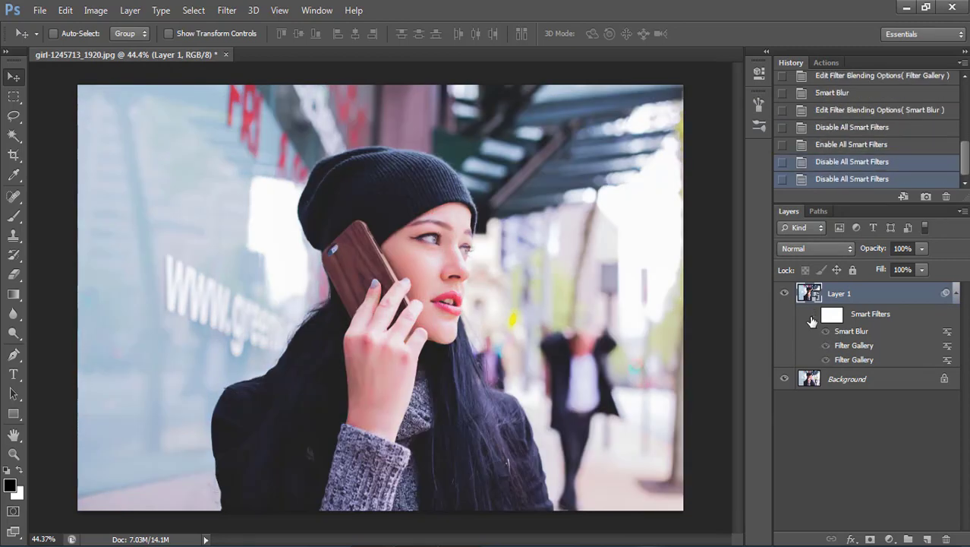
{"action": "scroll", "coordinate": [518, 302], "scroll_direction": "up", "scroll_amount": 1}
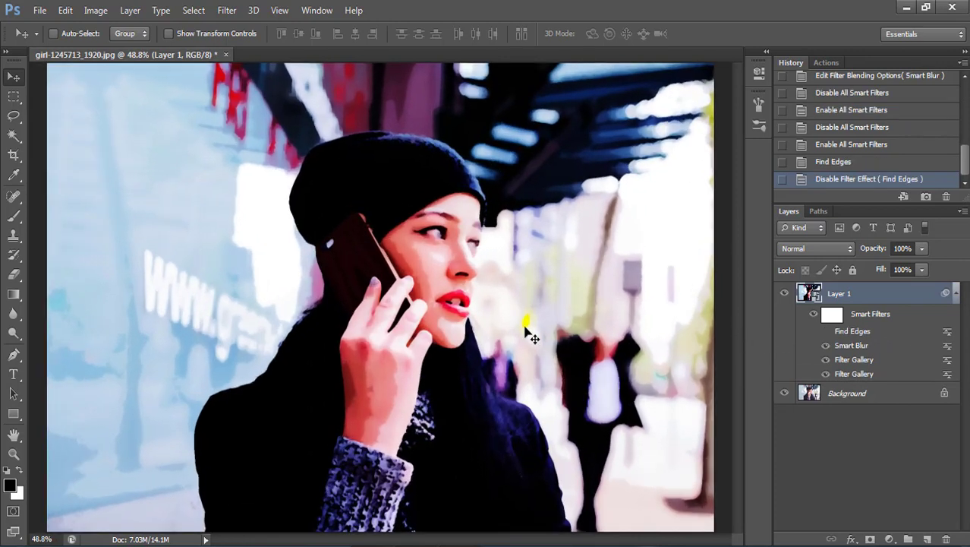
Review Layer 1's filter stack with Find Edges switched off at the top.
{"action": "scroll", "coordinate": [529, 332], "scroll_direction": "down", "scroll_amount": 1}
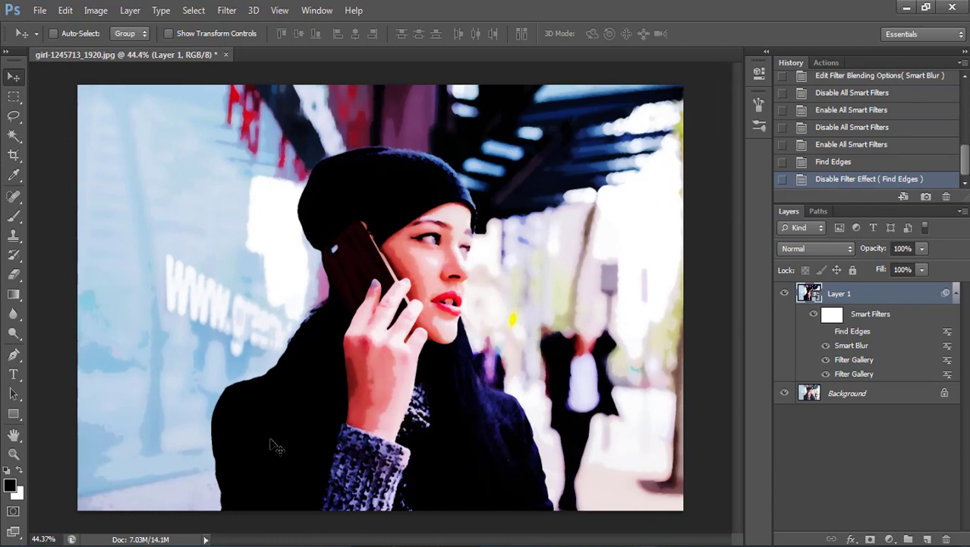
Open landscape watercolor 1.png as a separate document.
{"action": "key", "text": "ctrl+o"}
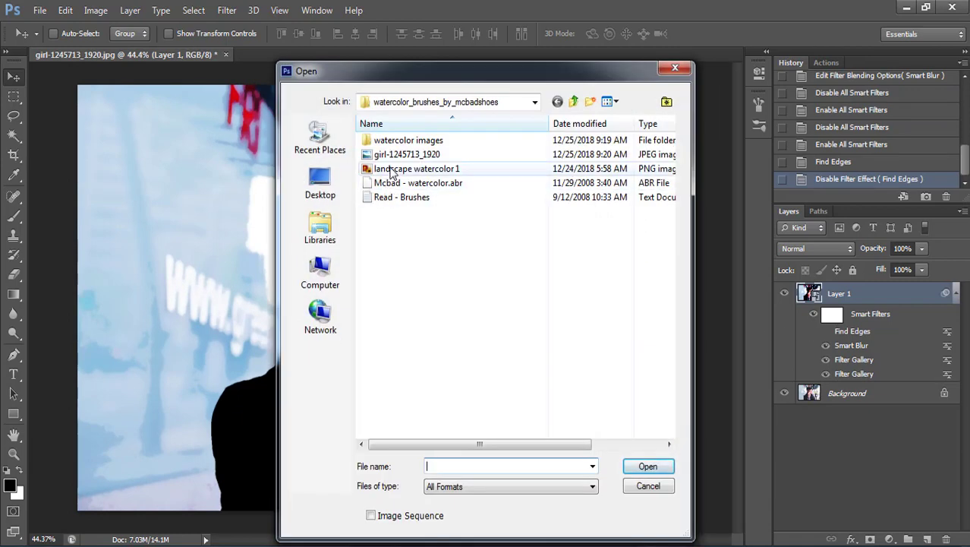
{"action": "mouse_move", "coordinate": [395, 168]}
{"action": "left_mouse_down"}
{"action": "mouse_move", "coordinate": [237, 228]}
{"action": "mouse_move", "coordinate": [208, 249]}
{"action": "mouse_move", "coordinate": [569, 309]}
{"action": "left_mouse_up"}
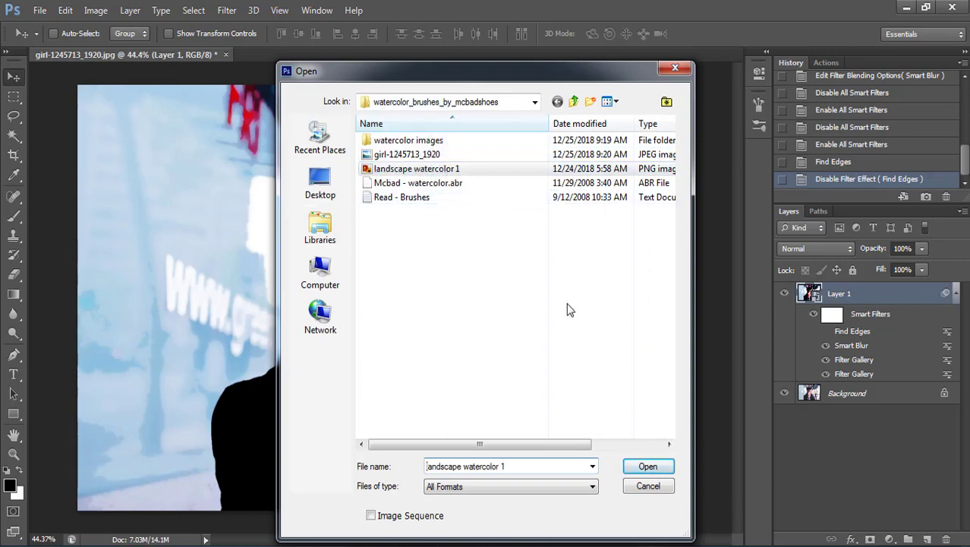
{"action": "left_click", "coordinate": [648, 466]}
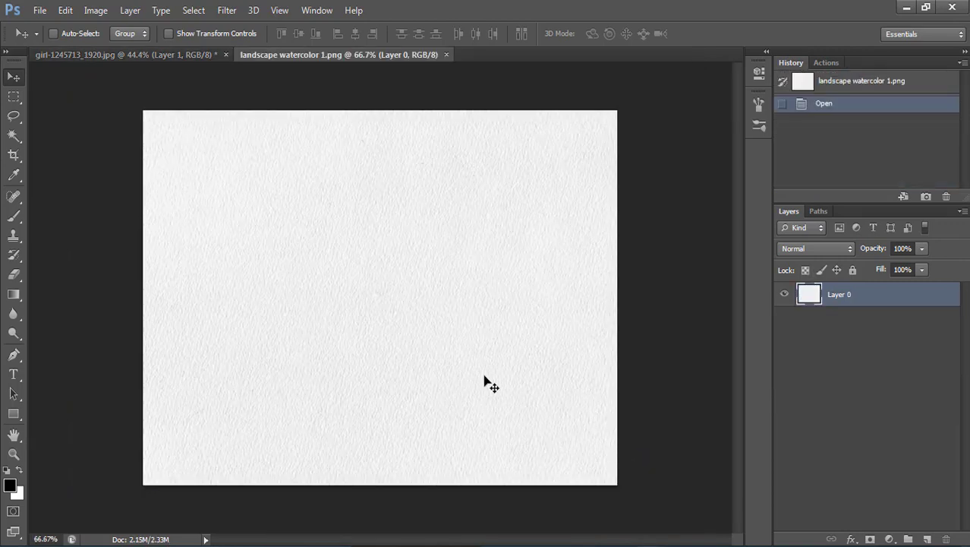
Drag the paper texture into the portrait document and scale it to cover the whole canvas.
{"action": "mouse_move", "coordinate": [486, 379]}
{"action": "left_mouse_down"}
{"action": "mouse_move", "coordinate": [247, 182]}
{"action": "mouse_move", "coordinate": [279, 249]}
{"action": "mouse_move", "coordinate": [235, 192]}
{"action": "mouse_move", "coordinate": [242, 199]}
{"action": "left_mouse_up"}
{"action": "key", "text": "ctrl+t"}
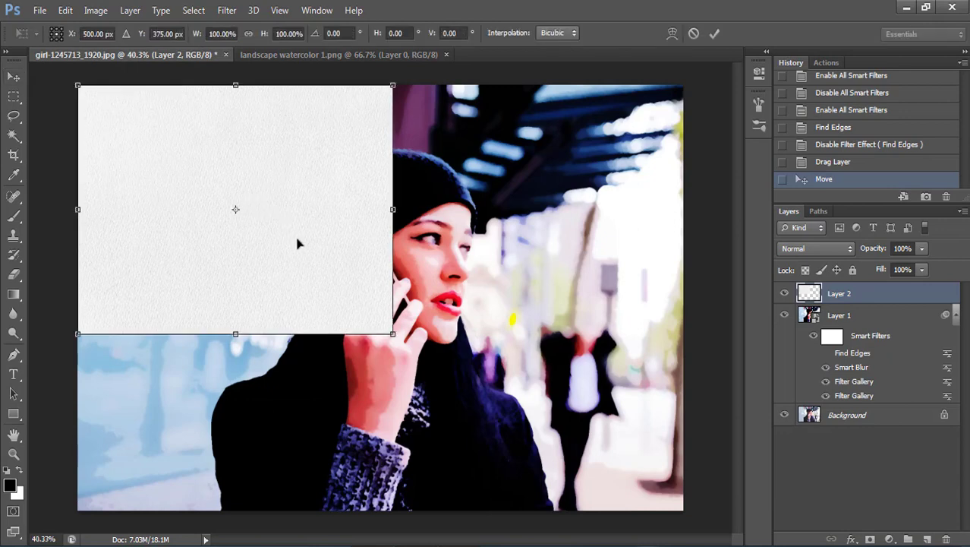
{"action": "left_click_drag", "start_coordinate": [393, 327], "coordinate": [677, 459]}
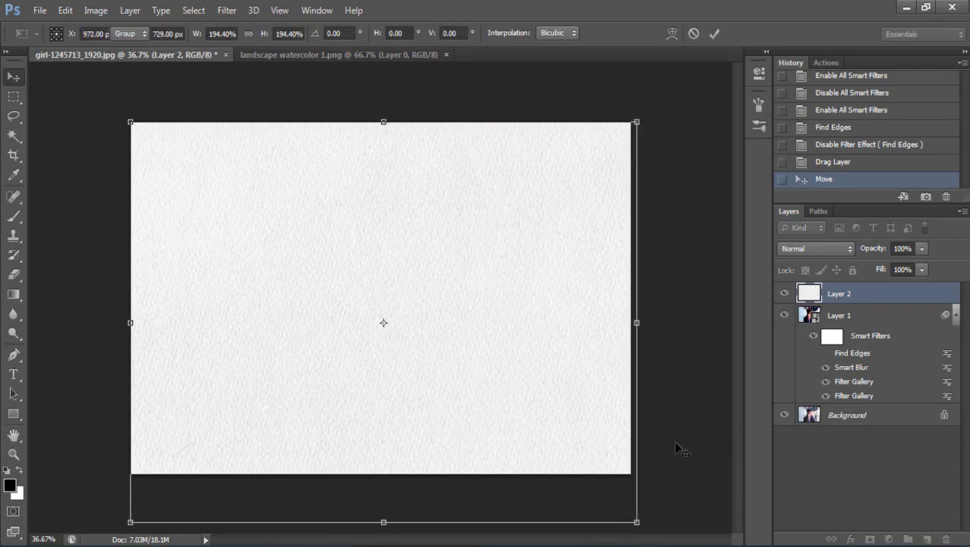
{"action": "key", "text": "Return"}
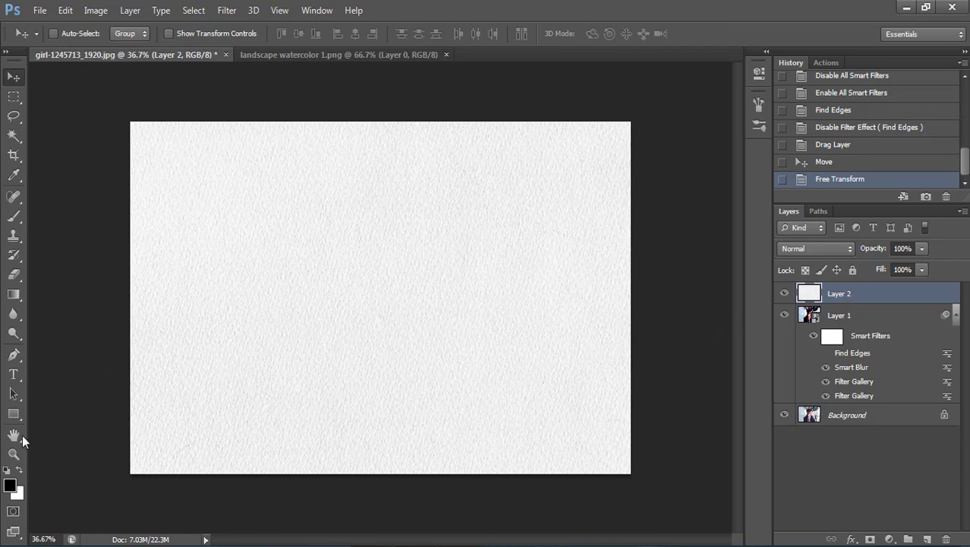
Switch to the Brush tool and set its size to 794 px.
{"action": "key", "text": "b"}
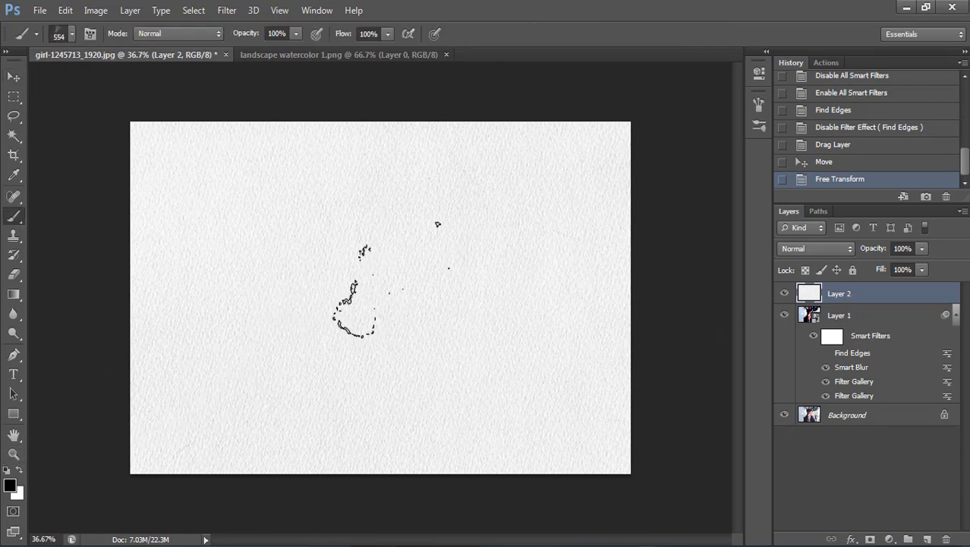
{"action": "right_click", "coordinate": [405, 259], "text": "alt"}
{"action": "left_click_drag", "start_coordinate": [403, 257], "coordinate": [407, 245]}
{"action": "left_click", "coordinate": [406, 245]}
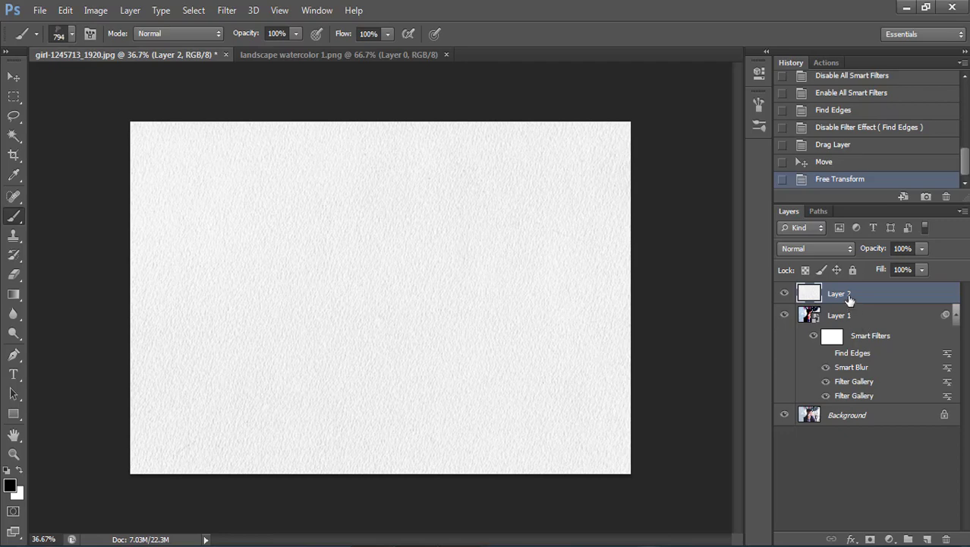
Add a layer mask to Layer 2 and try a few reveal dabs, undoing them.
{"action": "left_click", "coordinate": [871, 539]}
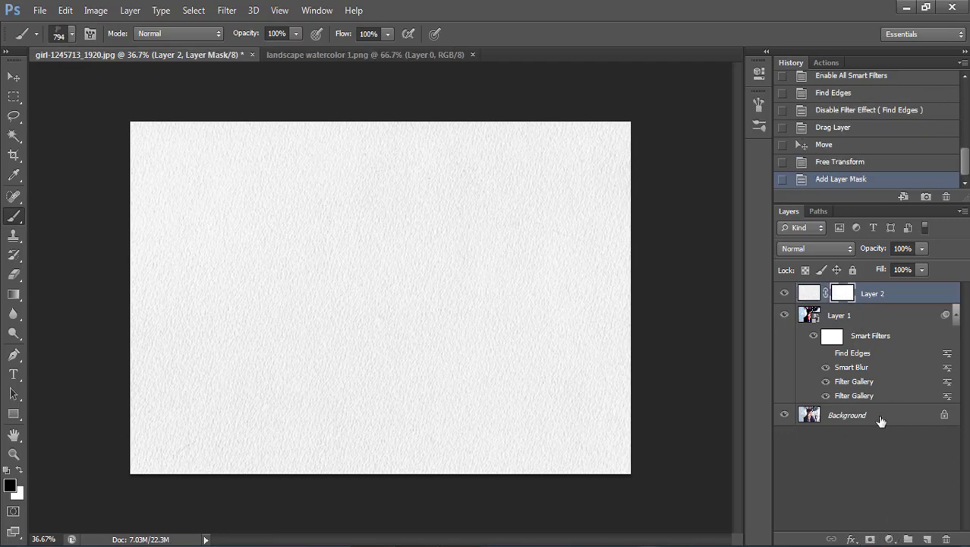
{"action": "left_click", "coordinate": [391, 251]}
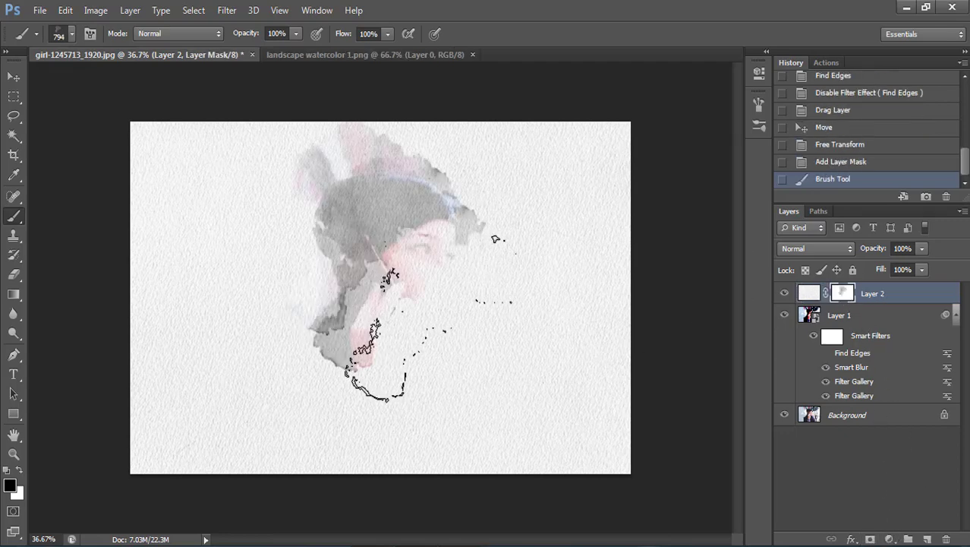
{"action": "left_click", "coordinate": [440, 304]}
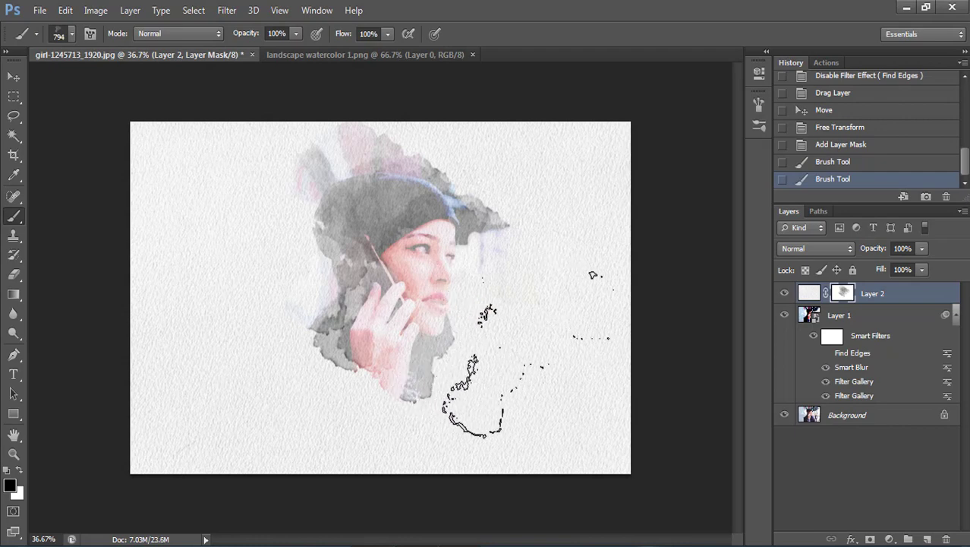
{"action": "left_click", "coordinate": [422, 346]}
{"action": "key", "text": "ctrl+alt+z"}
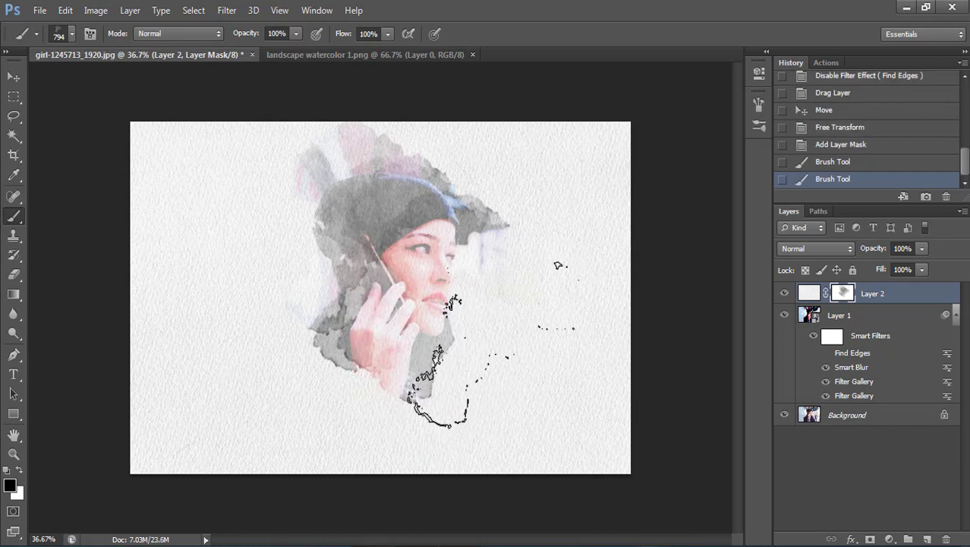
{"action": "key", "text": "ctrl+alt+z"}
{"action": "key", "text": "ctrl+alt+z"}
{"action": "left_click", "coordinate": [376, 319]}
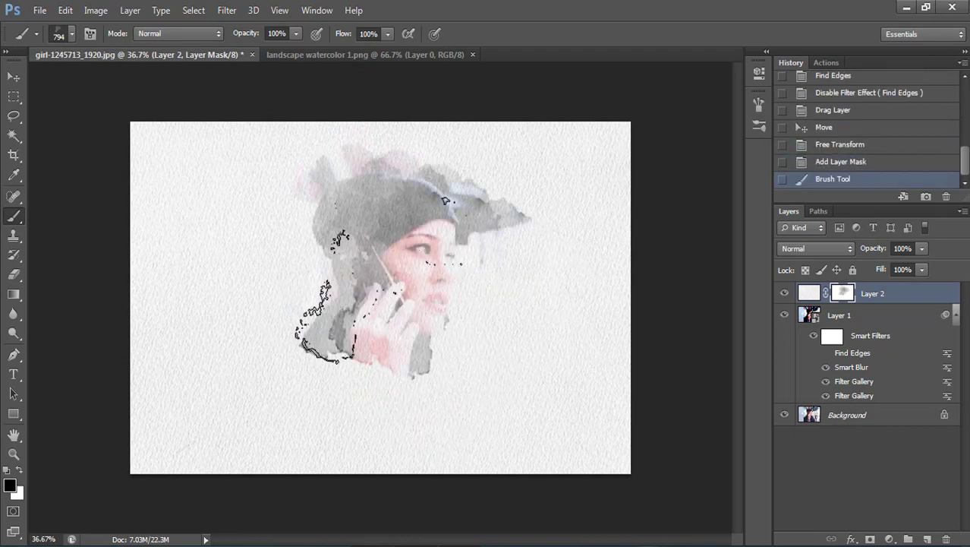
{"action": "key", "text": "ctrl+alt+z"}
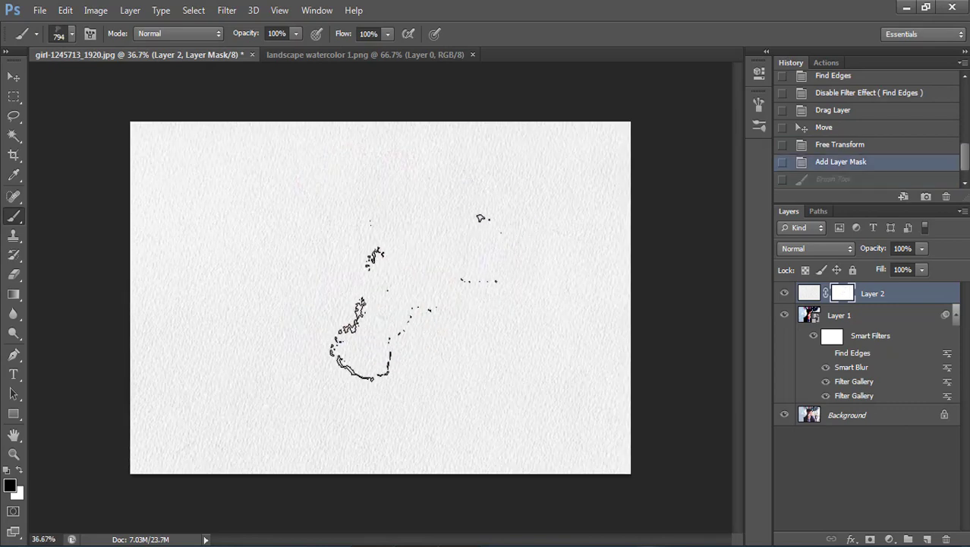
Switch to the 554 watercolor brush preset and test a reveal dab, undoing it.
{"action": "right_click", "coordinate": [419, 273]}
{"action": "left_click", "coordinate": [552, 450]}
{"action": "scroll", "coordinate": [372, 250], "scroll_direction": "up", "scroll_amount": 3}
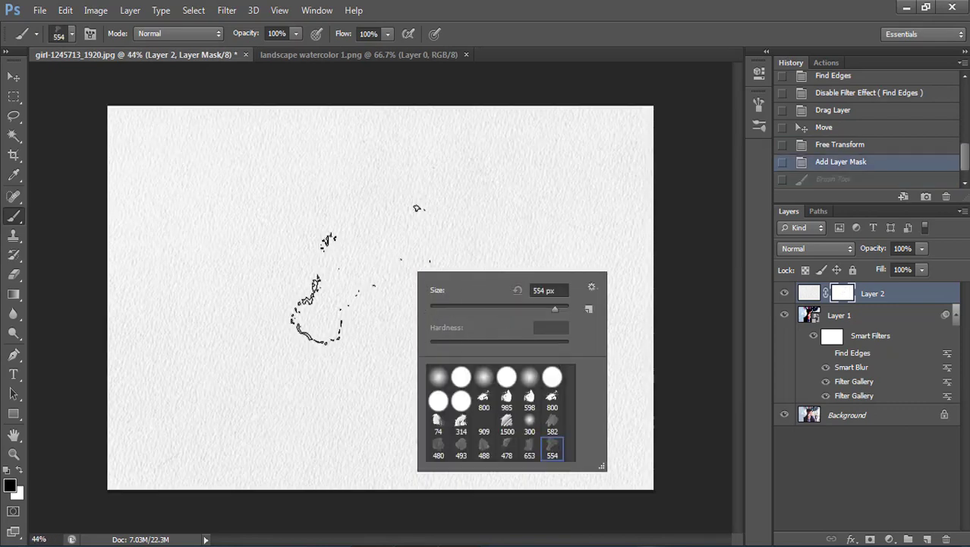
{"action": "left_click", "coordinate": [388, 238]}
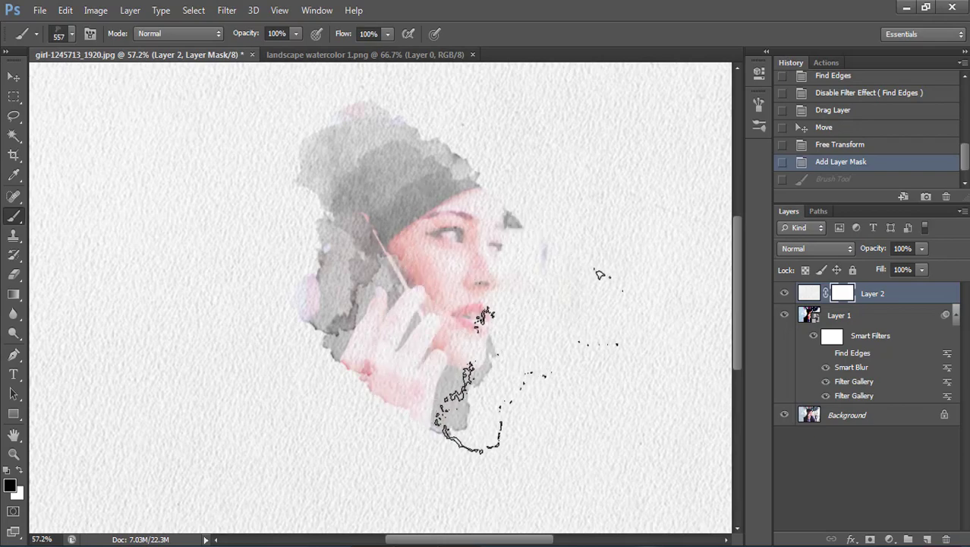
{"action": "scroll", "coordinate": [582, 252], "scroll_direction": "down", "scroll_amount": 2}
{"action": "key", "text": "ctrl+alt+z"}
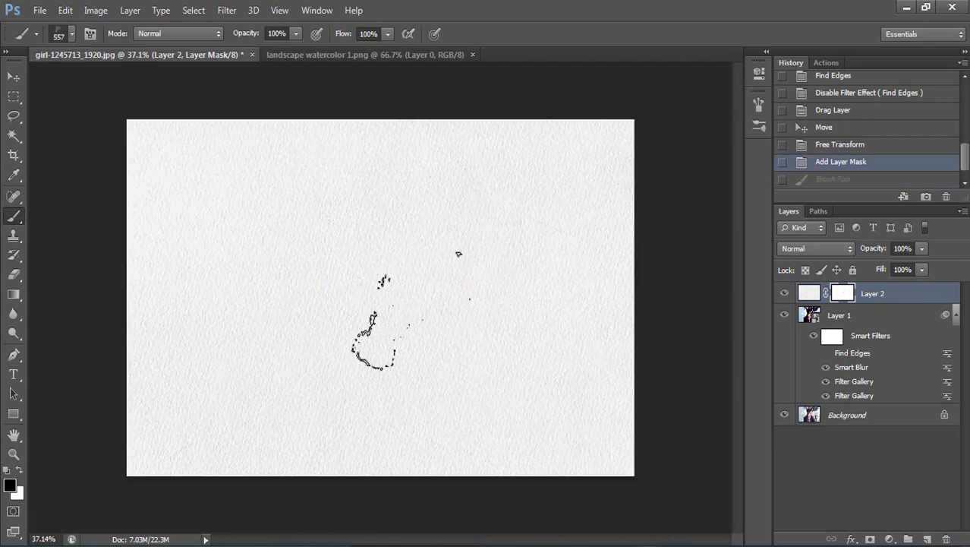
Paint watercolor dabs on the mask revealing the woman's face, hand and phone.
{"action": "left_click", "coordinate": [417, 266]}
{"action": "scroll", "coordinate": [455, 317], "scroll_direction": "up", "scroll_amount": 1}
{"action": "left_click", "coordinate": [463, 315]}
{"action": "scroll", "coordinate": [465, 318], "scroll_direction": "down", "scroll_amount": 2}
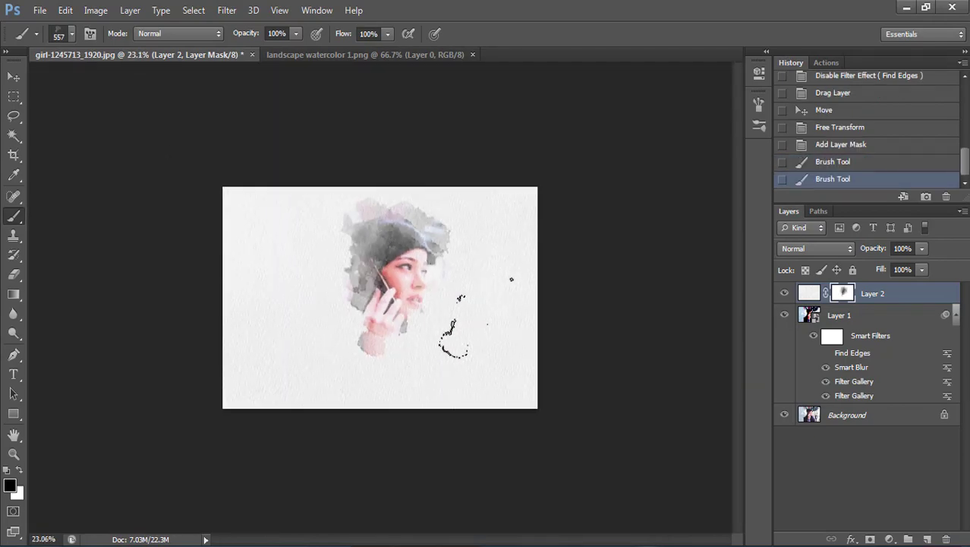
{"action": "scroll", "coordinate": [469, 319], "scroll_direction": "down", "scroll_amount": 1}
{"action": "scroll", "coordinate": [524, 228], "scroll_direction": "up", "scroll_amount": 2}
{"action": "left_click", "coordinate": [563, 297]}
{"action": "scroll", "coordinate": [552, 305], "scroll_direction": "down", "scroll_amount": 1}
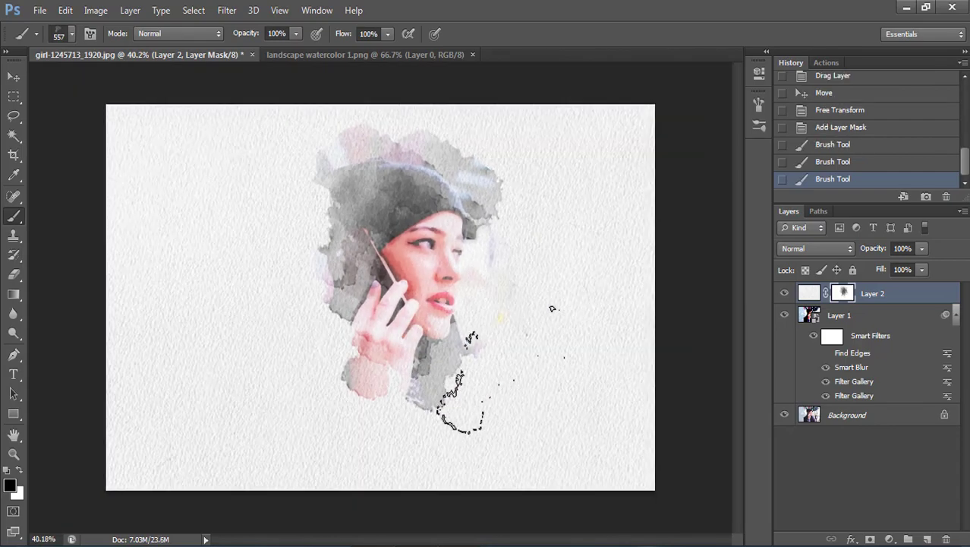